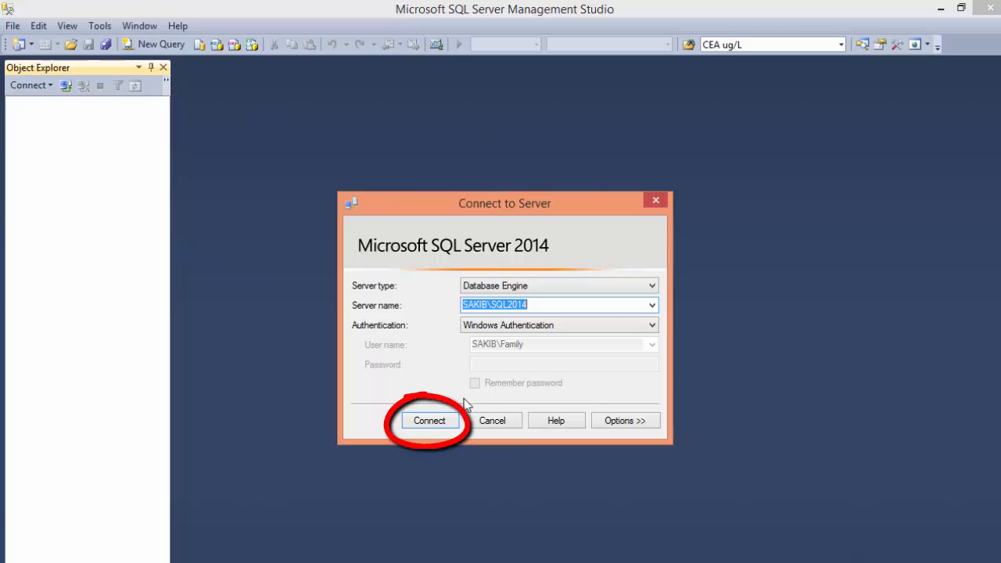
Connect to the SQL2014 database engine with Windows Authentication and widen the Object Explorer to show full item names.
{"action": "left_click", "coordinate": [435, 423]}
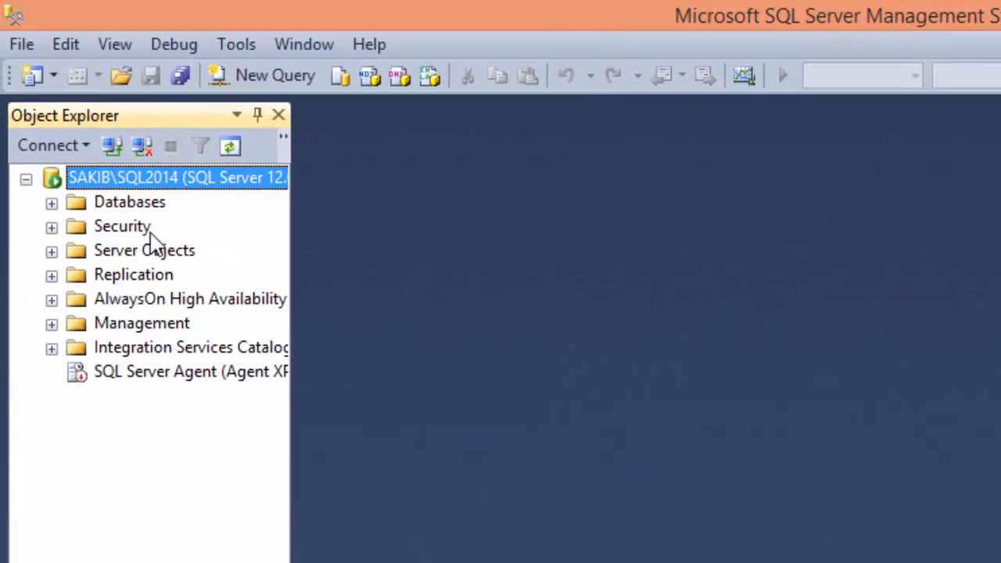
{"action": "left_click_drag", "start_coordinate": [289, 483], "coordinate": [415, 469]}
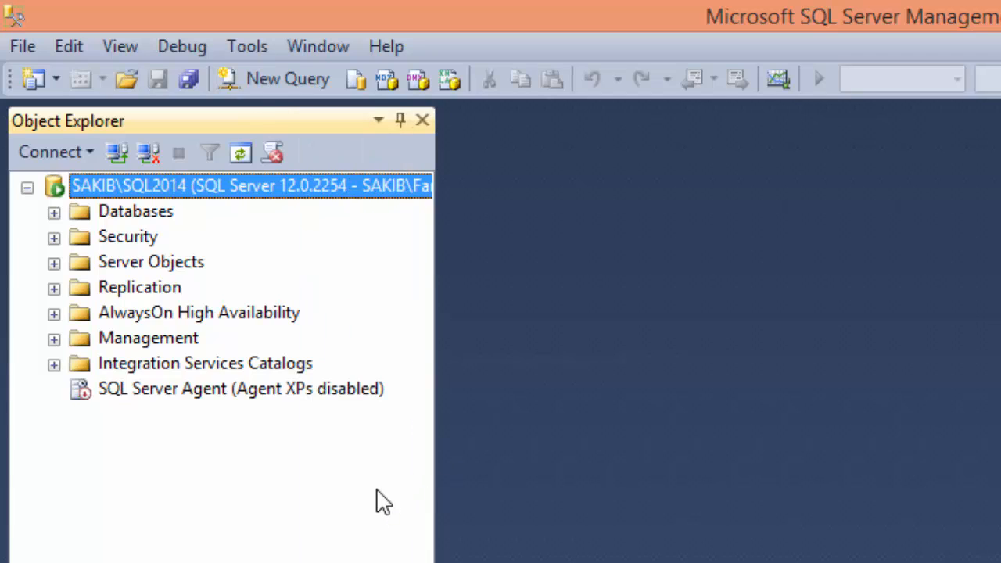
Start a new database on the server and name it StoreDB.
{"action": "right_click", "coordinate": [115, 217]}
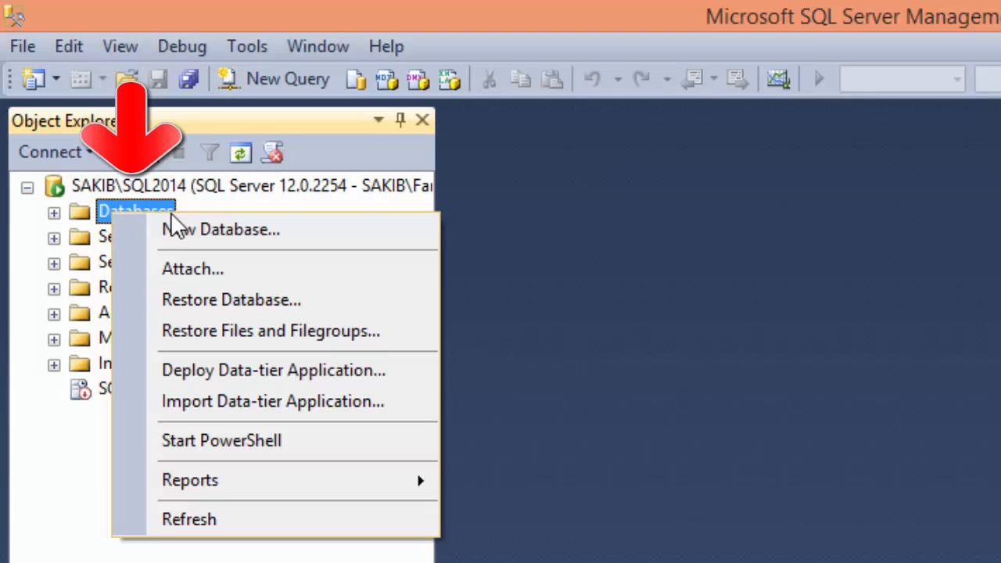
{"action": "left_click", "coordinate": [241, 233]}
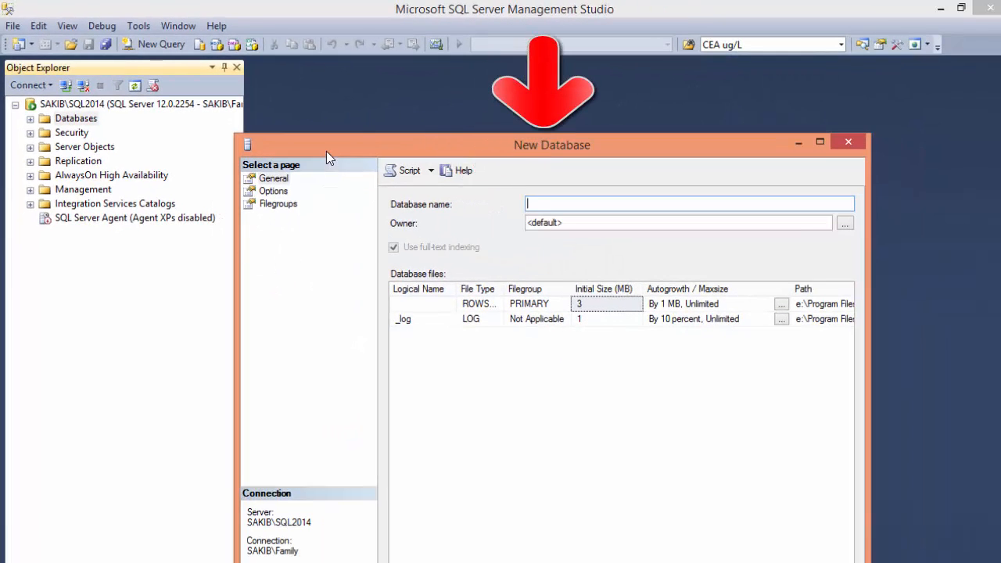
{"action": "left_click_drag", "start_coordinate": [326, 151], "coordinate": [355, 145]}
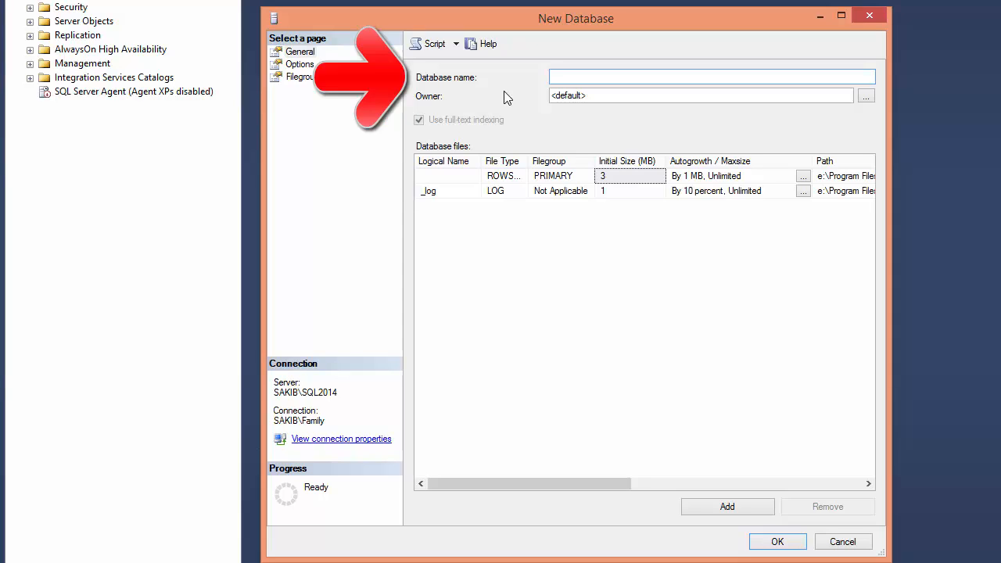
{"action": "type", "text": "StoreDB"}
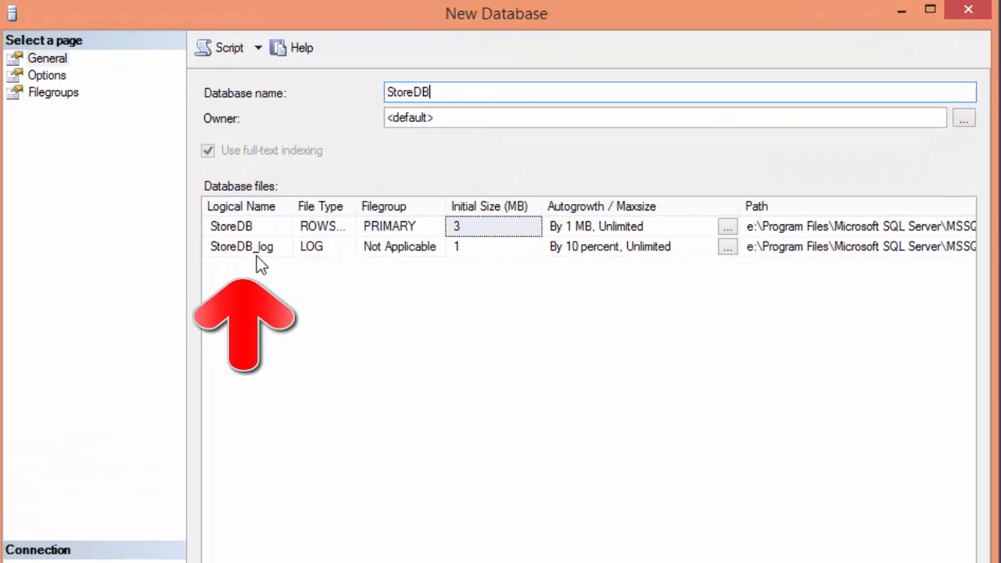
Review the new database's file sizes, autogrowth and paths, plus its Options and Filegroups pages, ending on the general settings.
{"action": "mouse_move", "coordinate": [510, 562]}
{"action": "left_mouse_down"}
{"action": "mouse_move", "coordinate": [546, 562]}
{"action": "mouse_move", "coordinate": [510, 562]}
{"action": "left_mouse_up"}
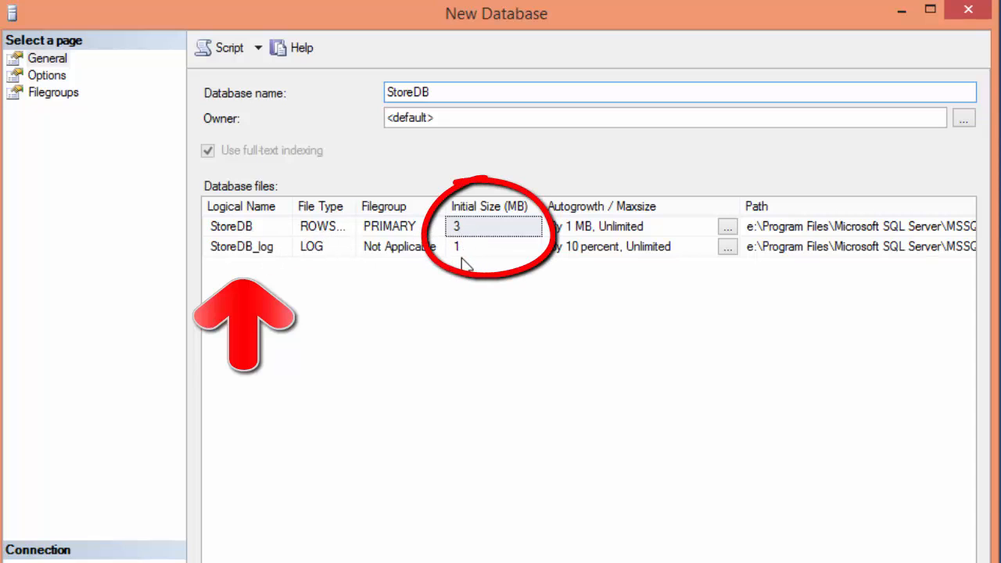
{"action": "scroll", "coordinate": [634, 236], "scroll_direction": "right", "scroll_amount": 3}
{"action": "scroll", "coordinate": [634, 237], "scroll_direction": "left", "scroll_amount": 1}
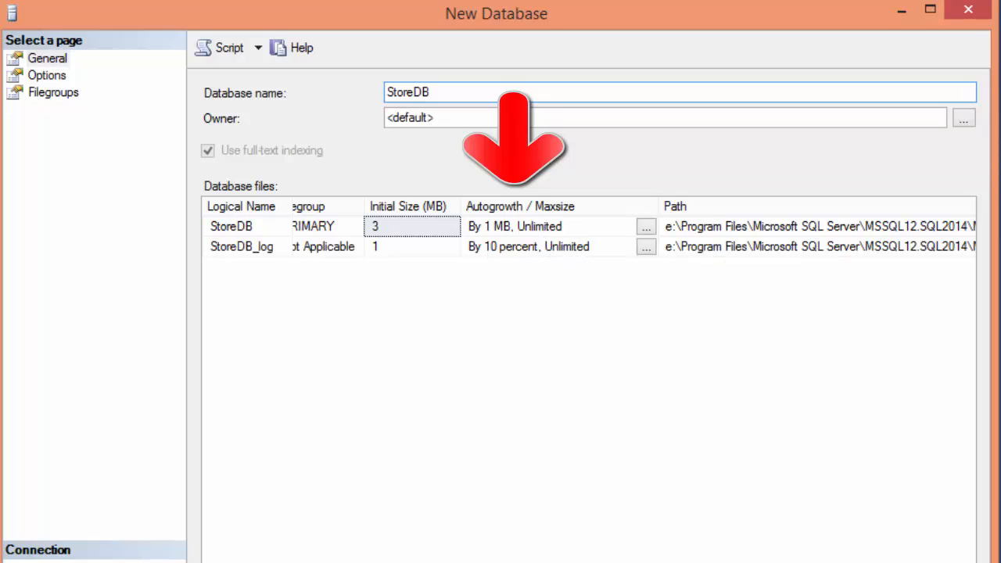
{"action": "scroll", "coordinate": [587, 234], "scroll_direction": "right", "scroll_amount": 3}
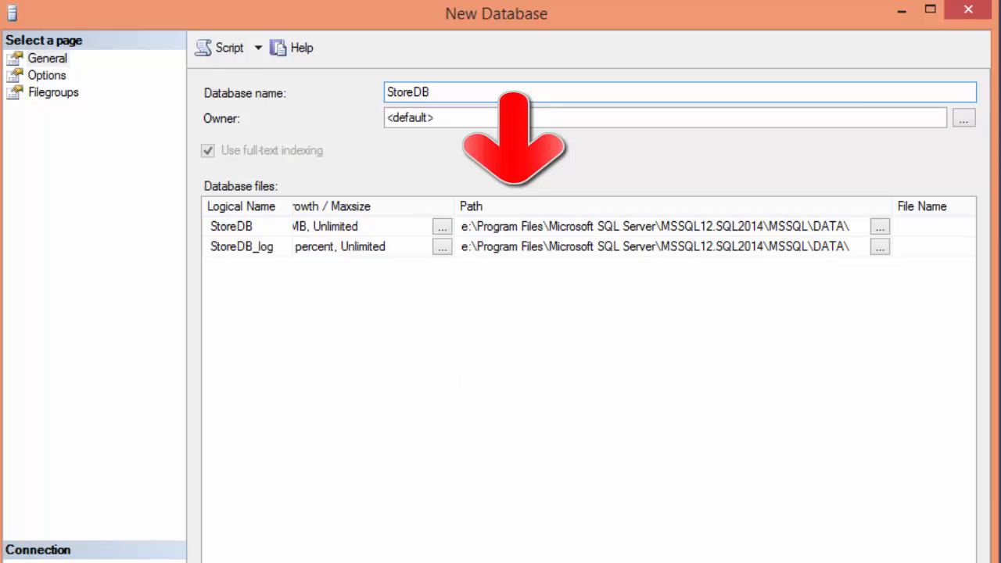
{"action": "left_click_drag", "start_coordinate": [583, 562], "coordinate": [408, 562]}
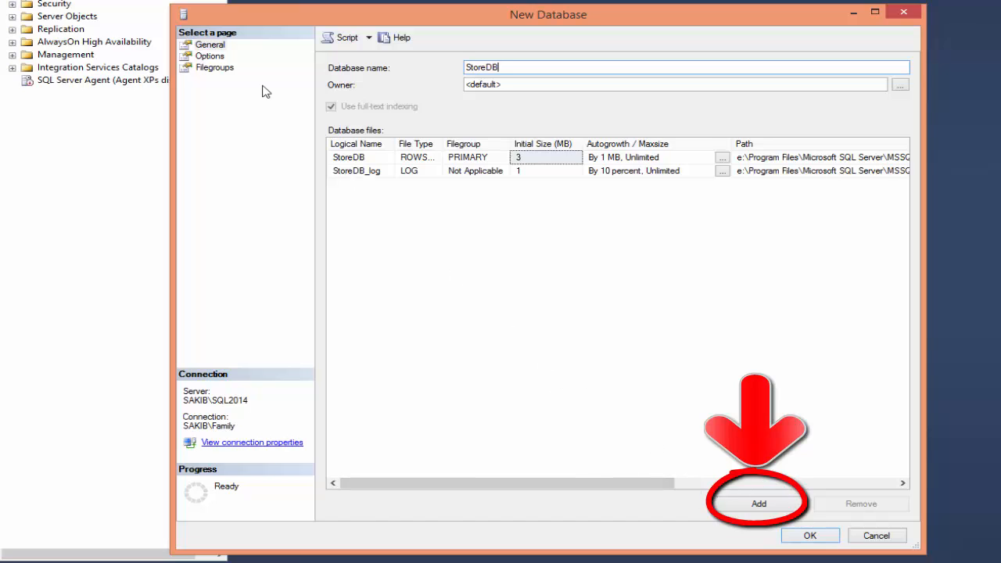
{"action": "left_click", "coordinate": [211, 55]}
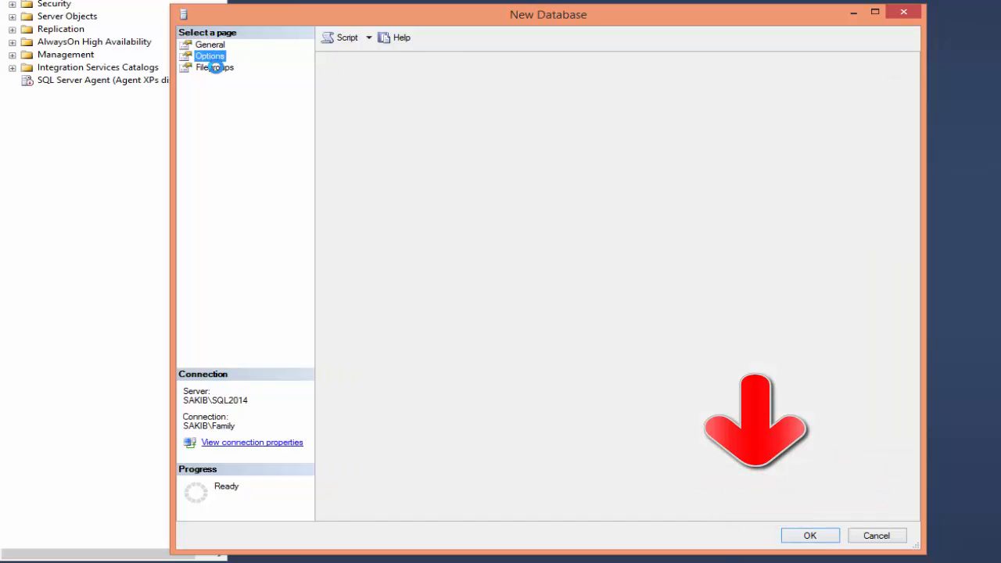
{"action": "left_click", "coordinate": [216, 69]}
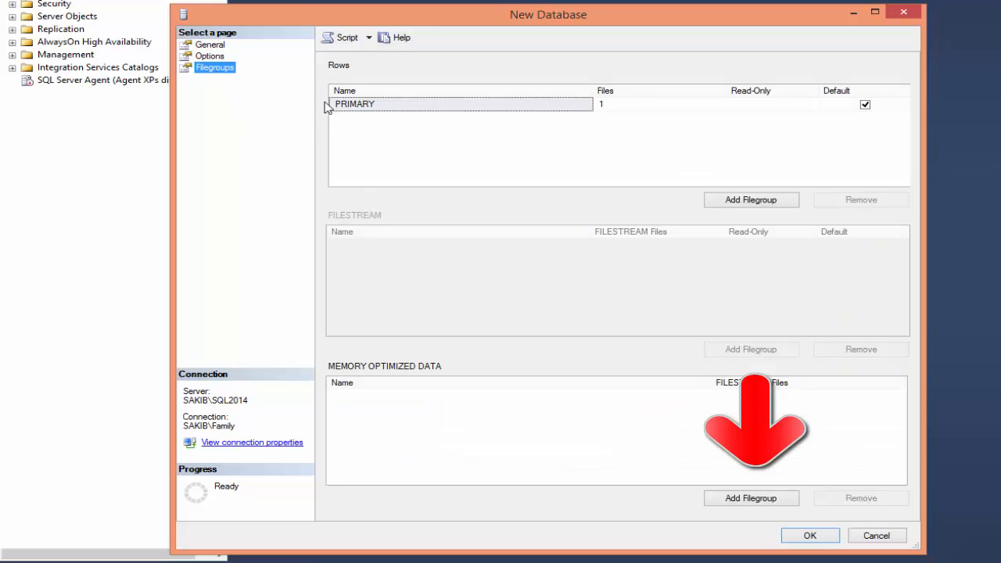
{"action": "left_click", "coordinate": [210, 45]}
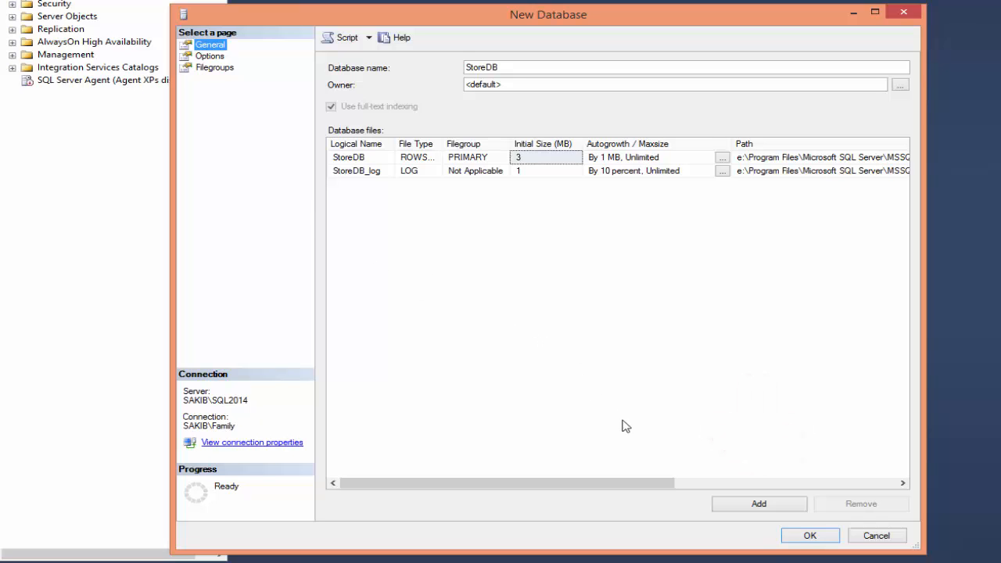
Create the StoreDB database with the default file settings, and list the server's databases with a refreshed view.
{"action": "left_click", "coordinate": [790, 537]}
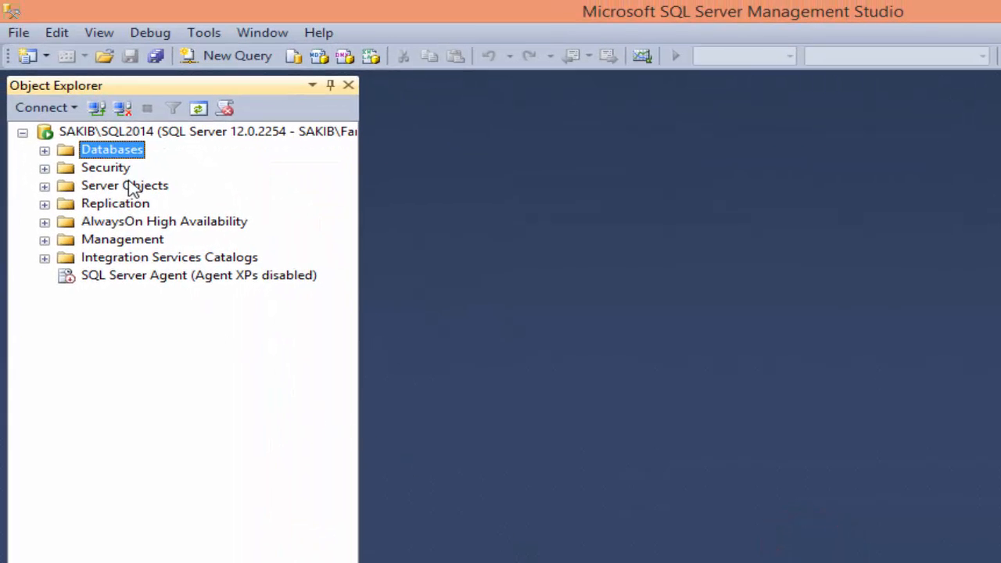
{"action": "left_click", "coordinate": [45, 150]}
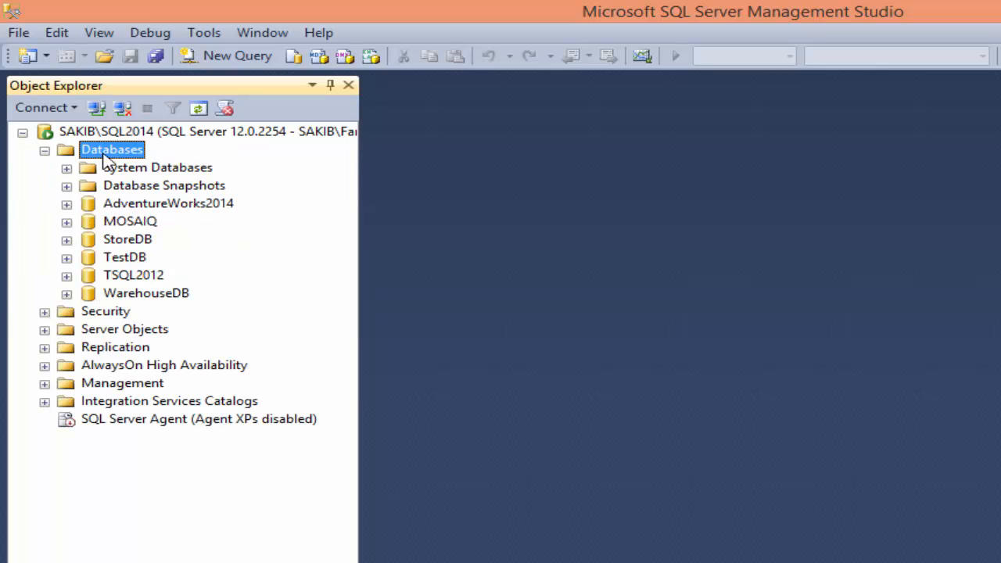
{"action": "left_click", "coordinate": [193, 109]}
Open a new query and write the statement EXEC sp_helpdb 'StoreDB'.
{"action": "left_click", "coordinate": [227, 56]}
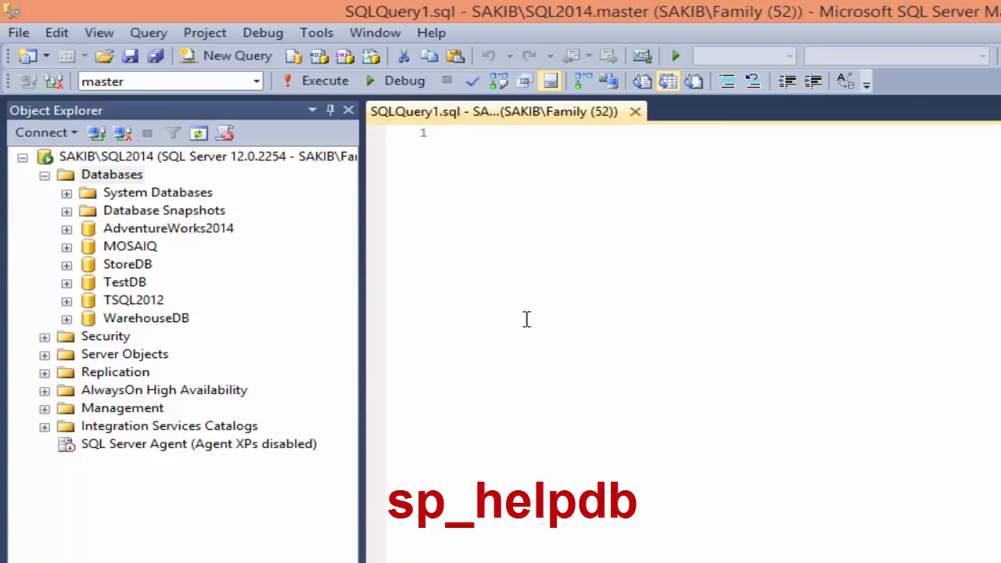
{"action": "type", "text": "EXEC"}
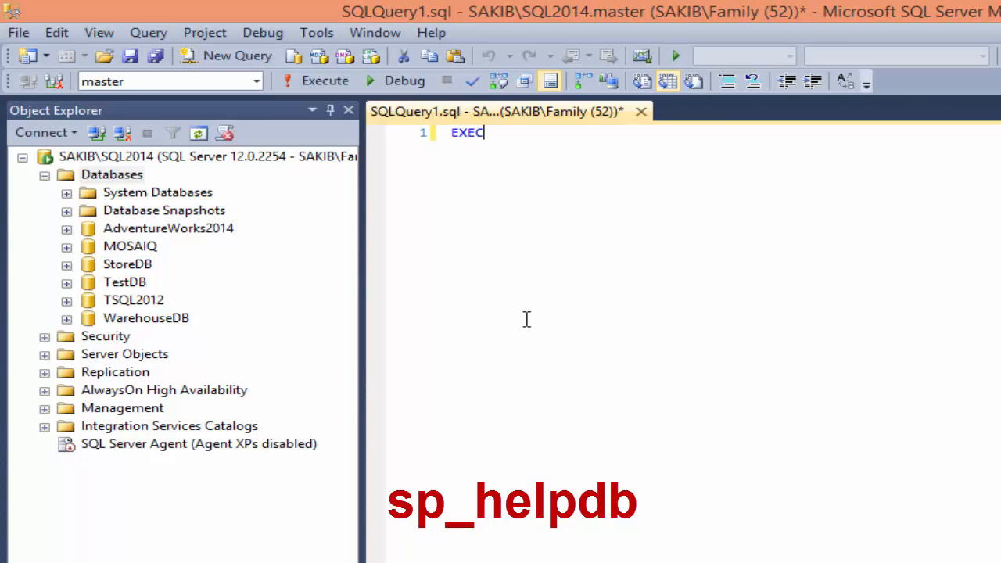
{"action": "type", "text": " sp"}
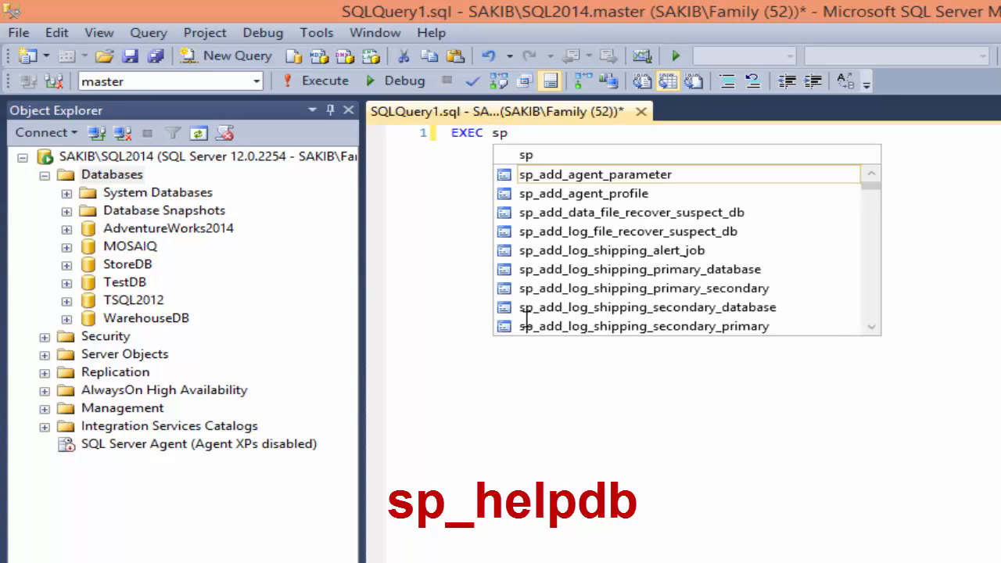
{"action": "type", "text": "_help"}
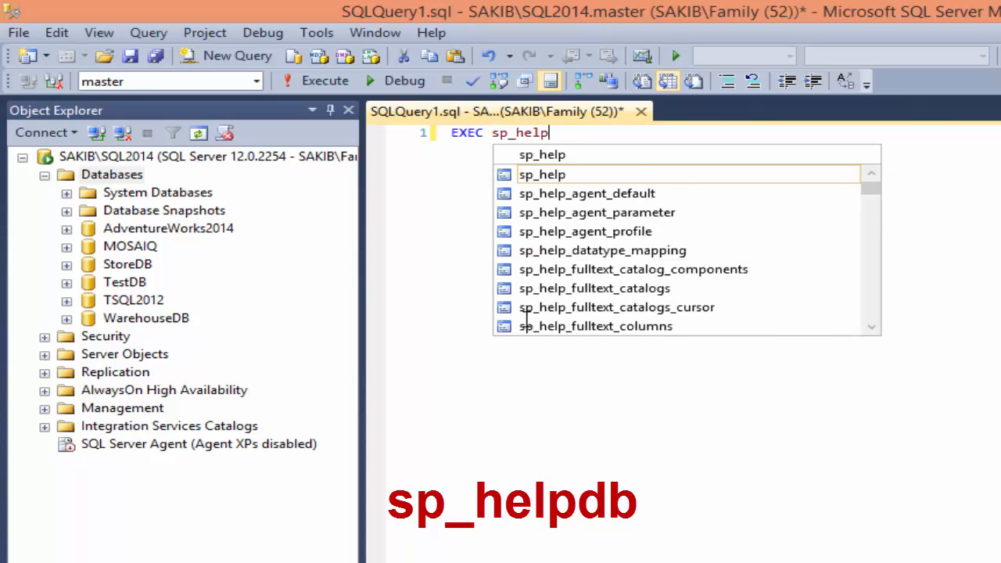
{"action": "type", "text": "db '"}
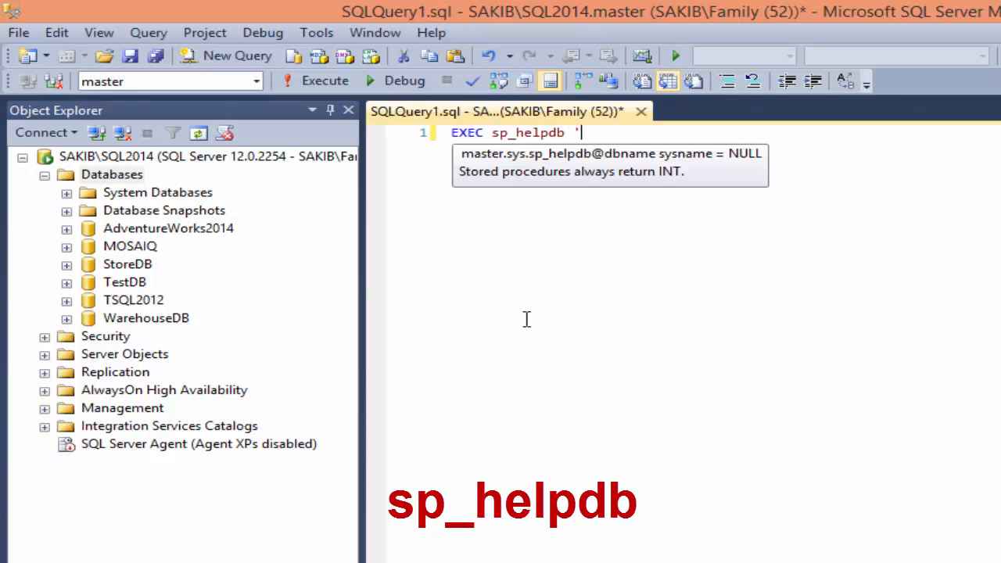
{"action": "type", "text": "'"}
{"action": "key", "text": "Left"}
{"action": "type", "text": "StoreDB"}
{"action": "key", "text": "End"}
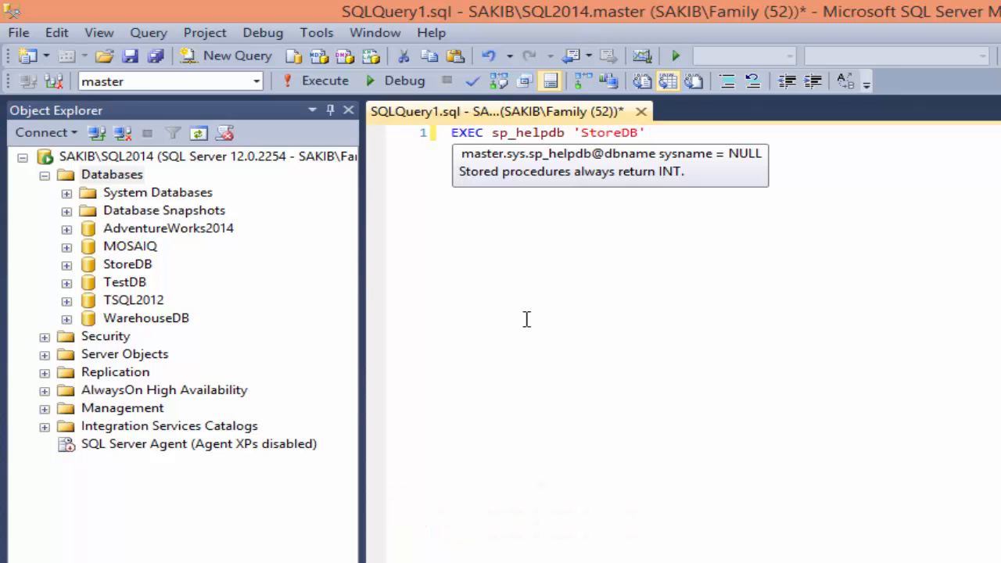
Select the whole sp_helpdb statement, check its syntax and execute it.
{"action": "key", "text": "shift+Home"}
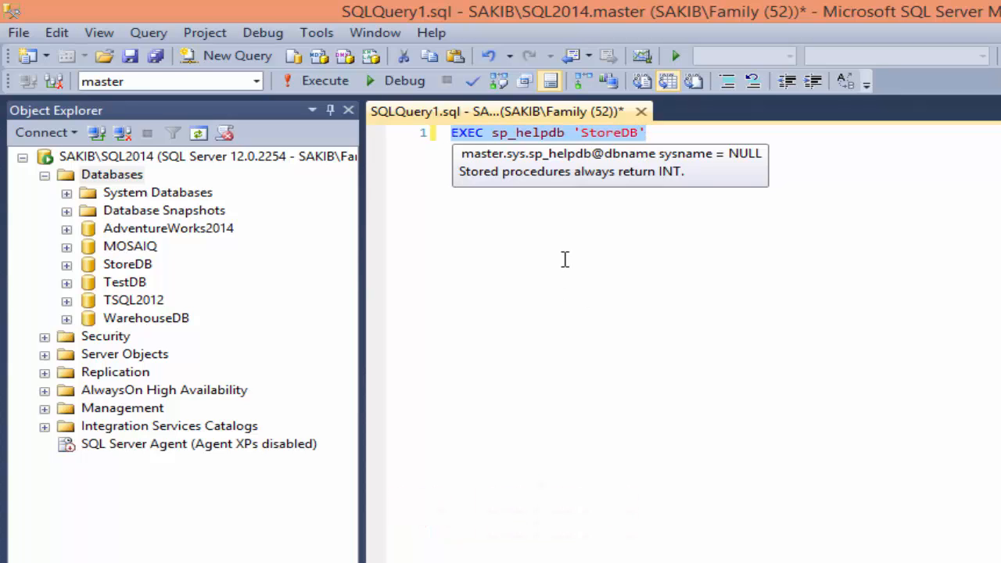
{"action": "left_click", "coordinate": [473, 81]}
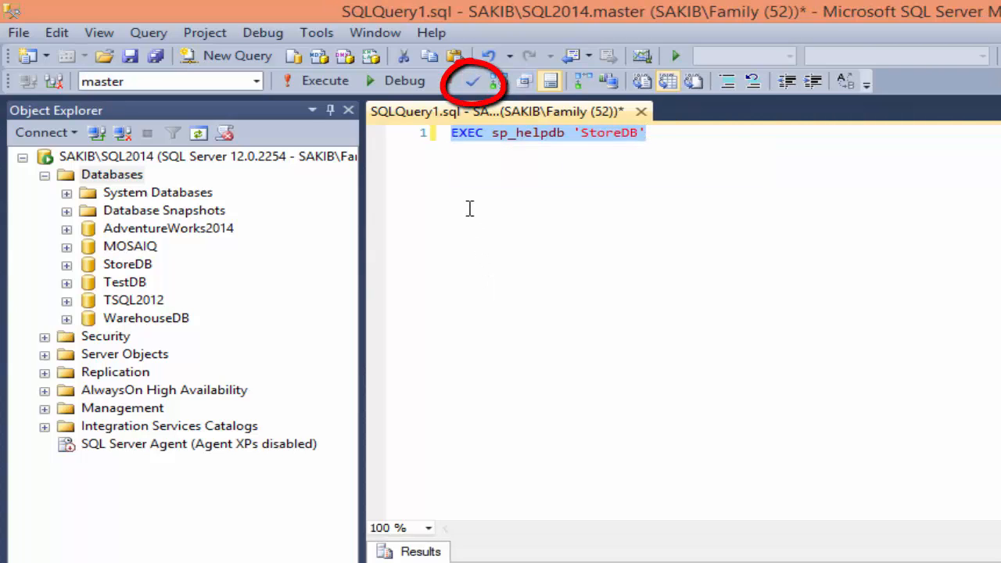
{"action": "key", "text": "F5"}
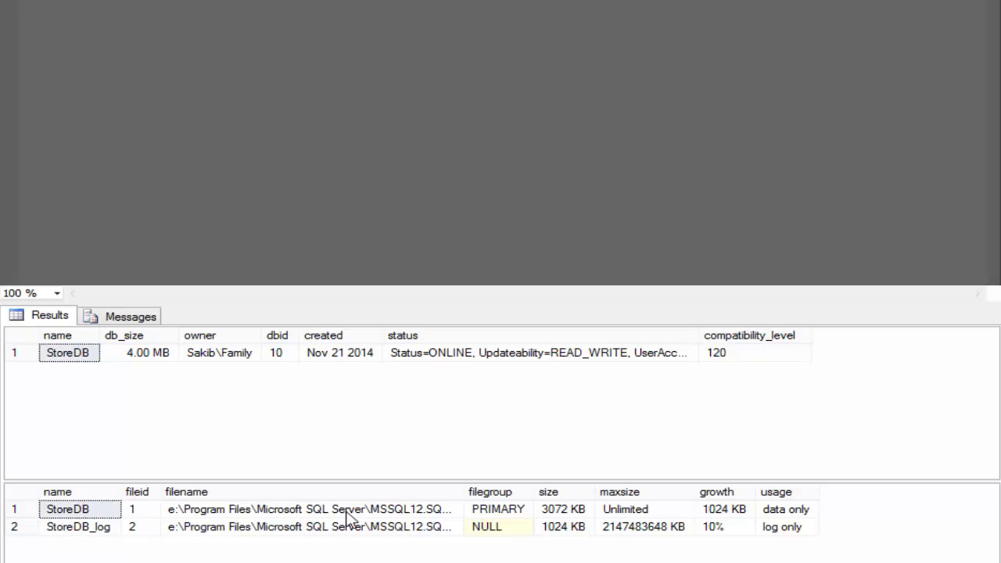
Widen the filename column in the file results and examine the full paths, sizes, growth and usage of StoreDB's files.
{"action": "left_click_drag", "start_coordinate": [467, 492], "coordinate": [668, 493]}
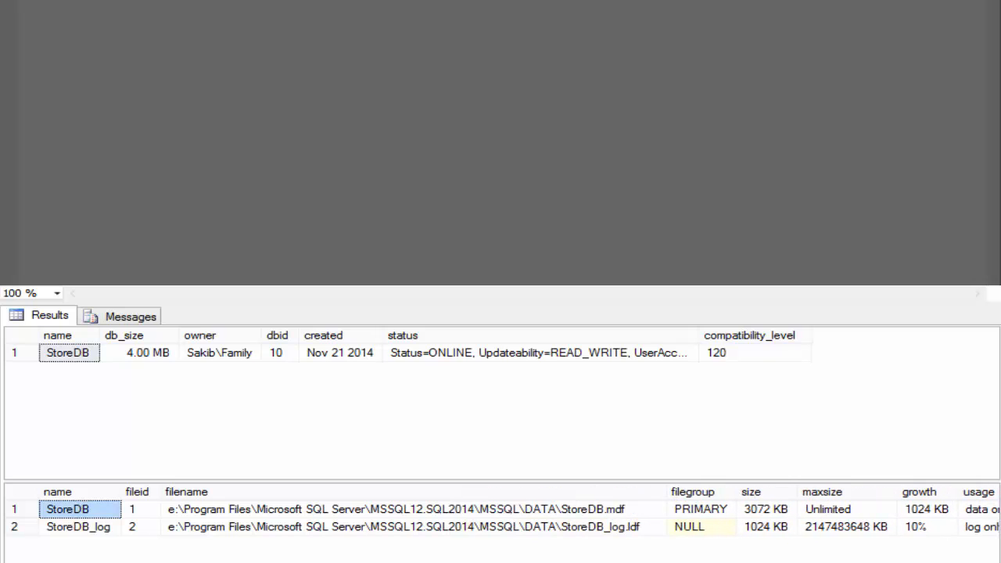
{"action": "scroll", "coordinate": [501, 520], "scroll_direction": "right", "scroll_amount": 1}
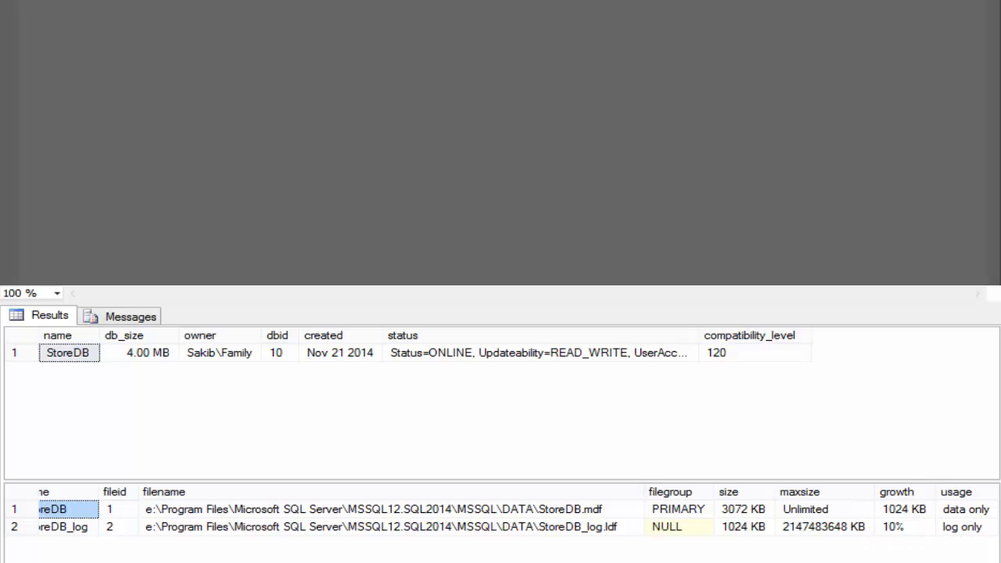
{"action": "left_click_drag", "start_coordinate": [957, 561], "coordinate": [860, 562]}
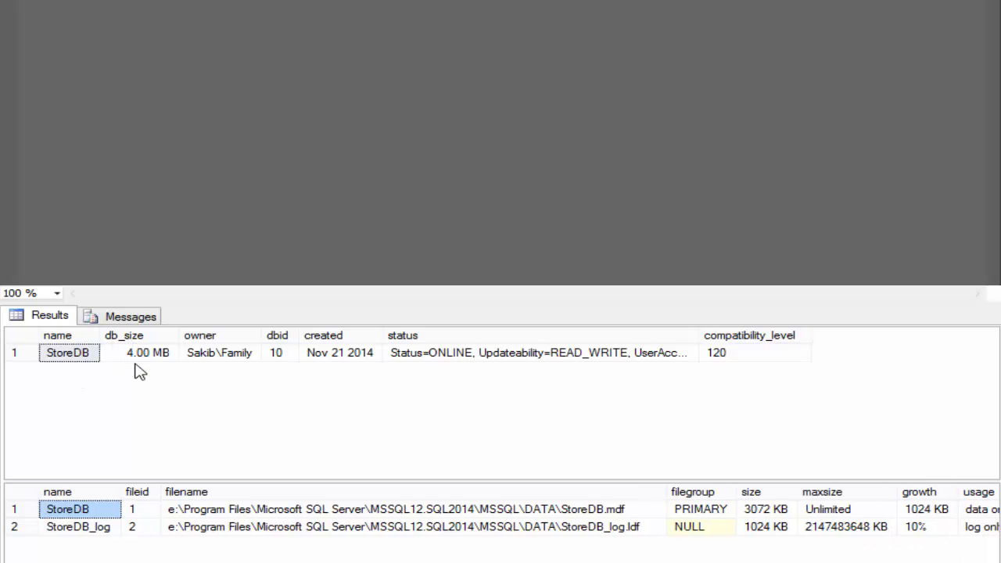